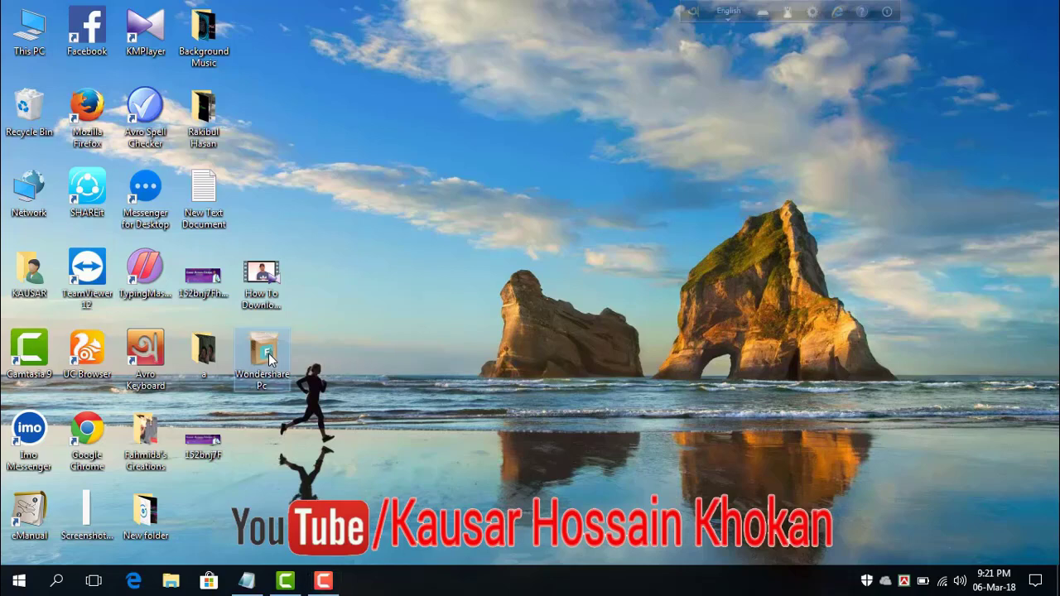
- Confirm the setup language, accept the licence and install Filmora to the default folder
mouse_move(269, 353)
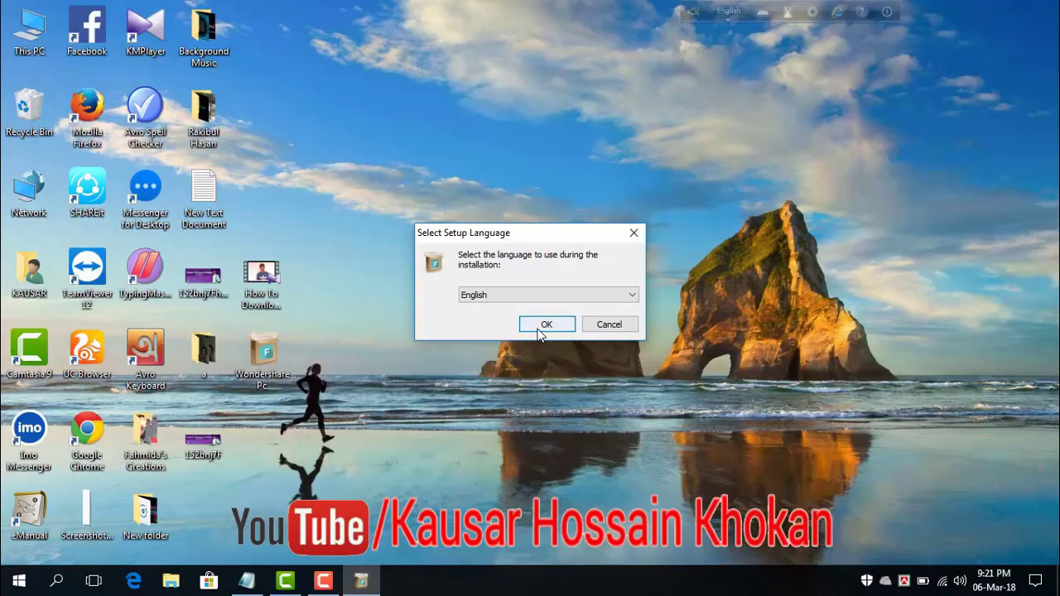
click(540, 326)
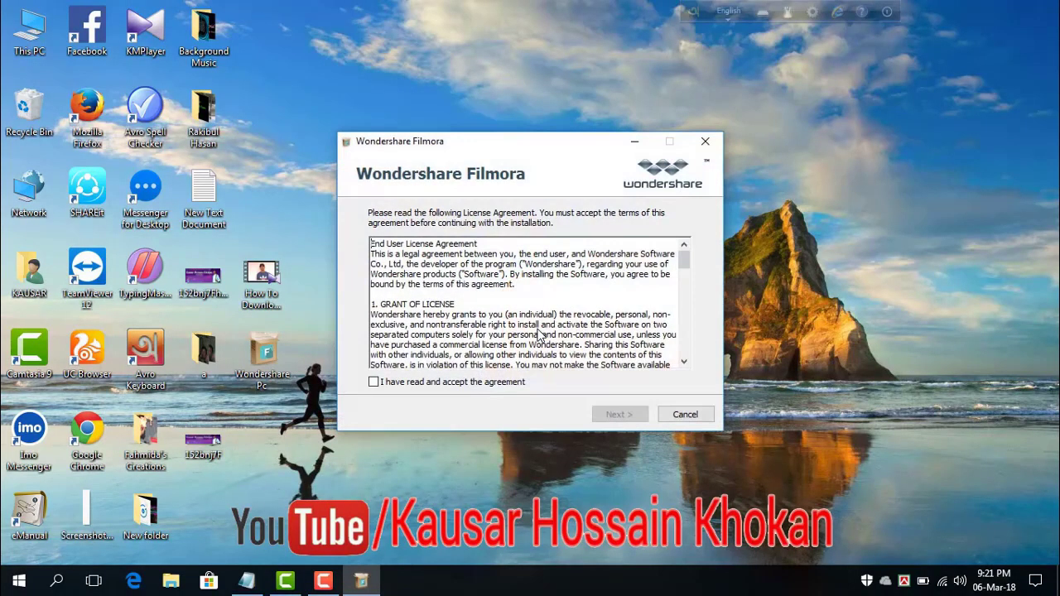
click(374, 383)
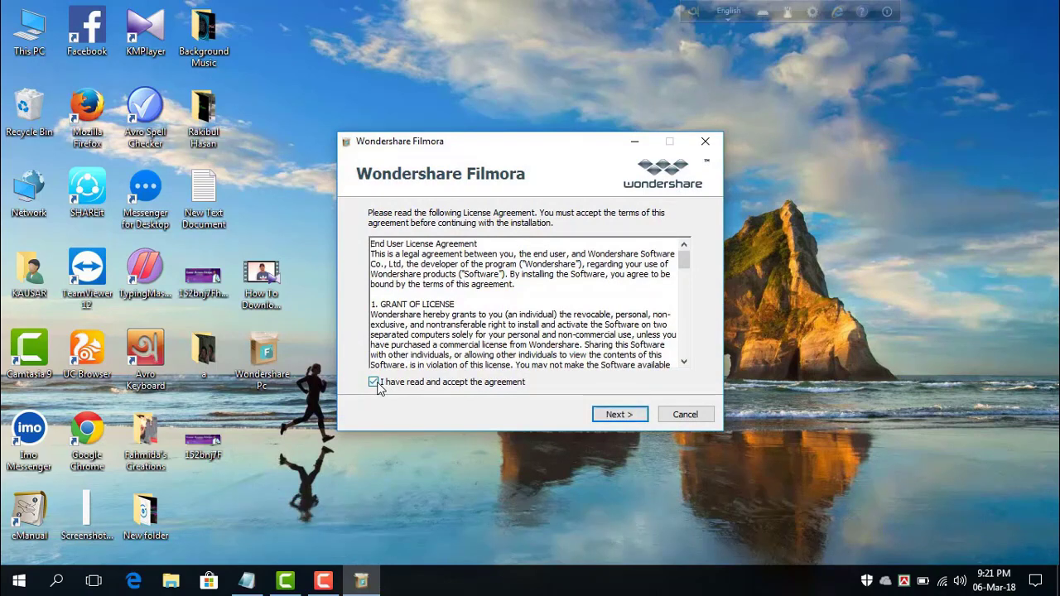
click(620, 414)
click(621, 419)
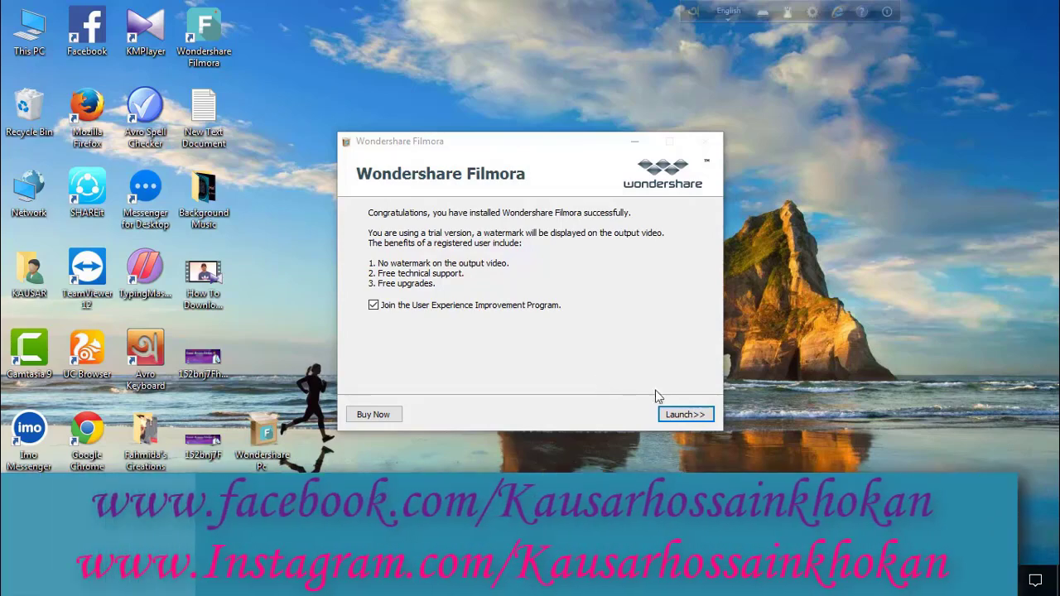
- Launch Filmora from the installer's completion window
click(676, 414)
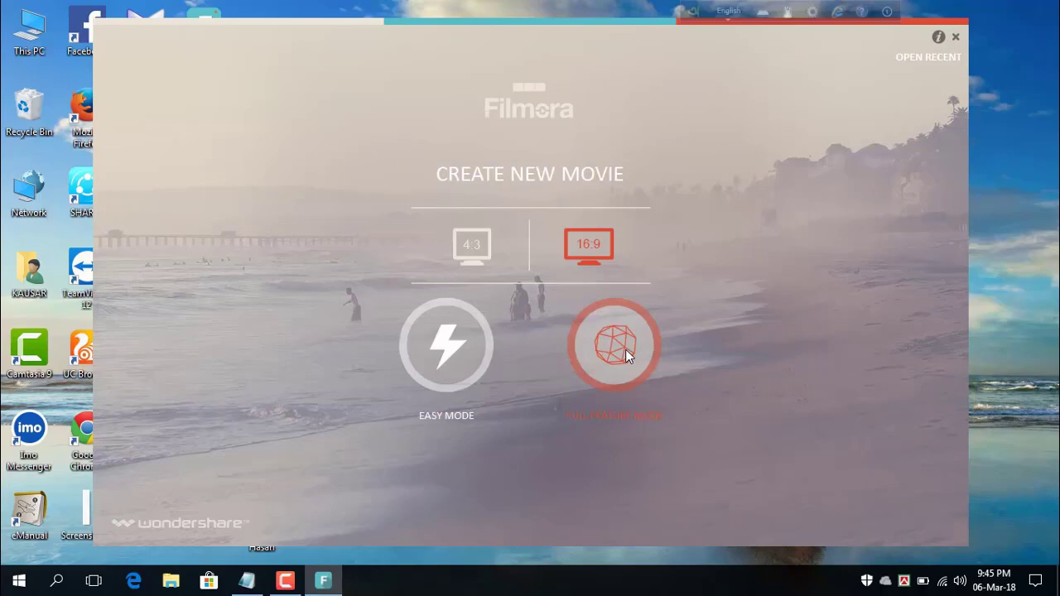
- Start a new 16:9 movie in Full Feature Mode
click(625, 349)
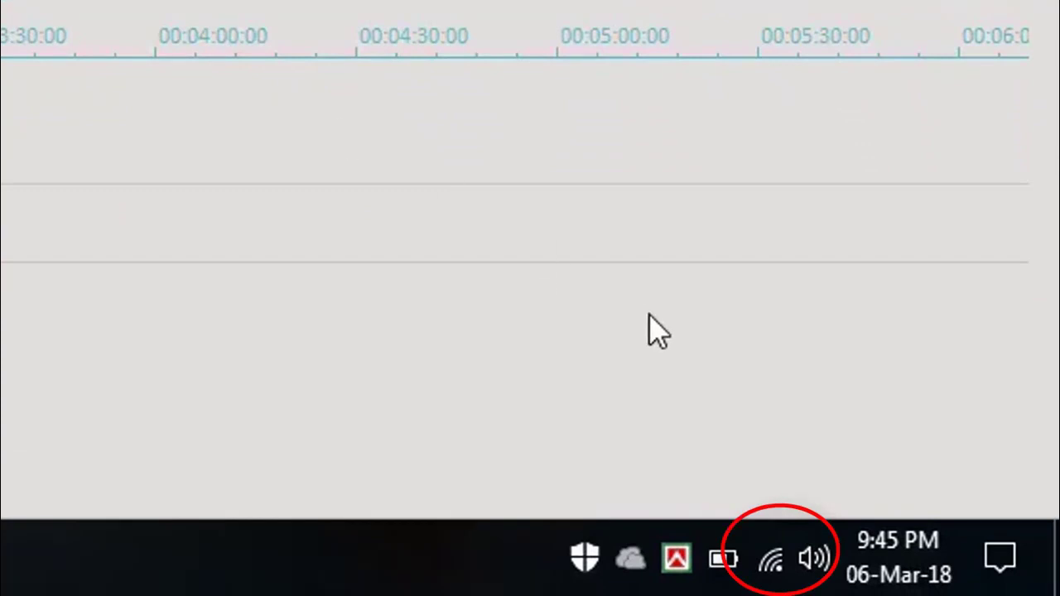
- Turn Wi-Fi off from the Windows network flyout and close it
click(779, 571)
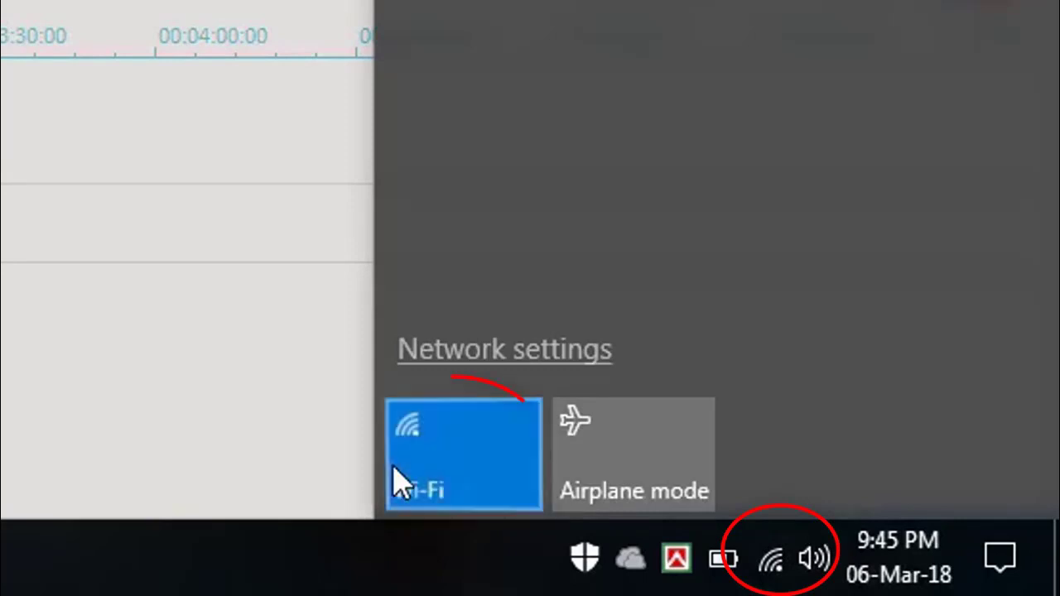
click(402, 480)
click(3, 291)
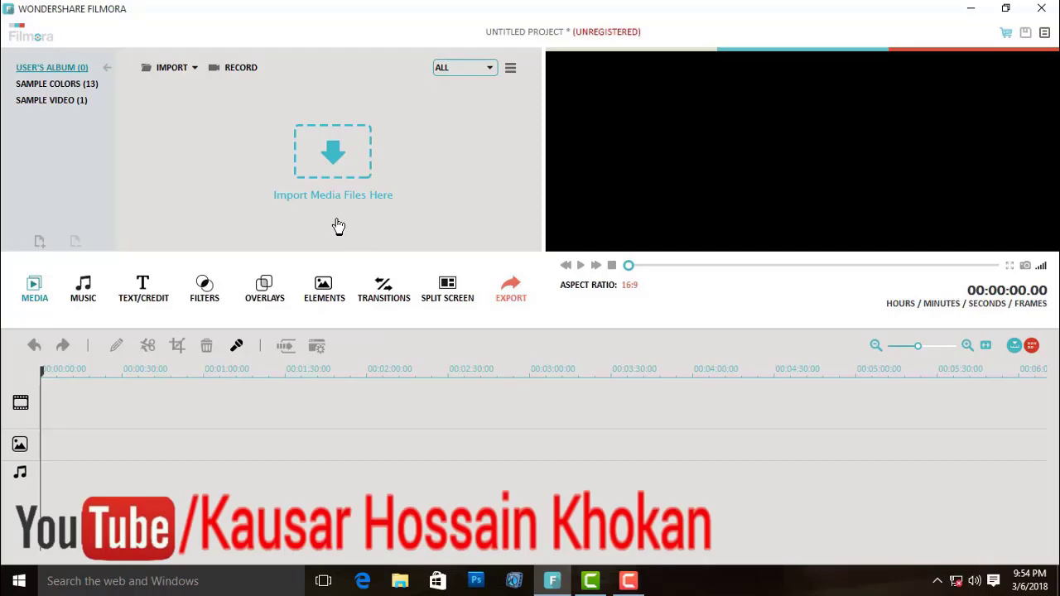
- Import the Facebook-download tutorial video from the Desktop into the media library
click(338, 170)
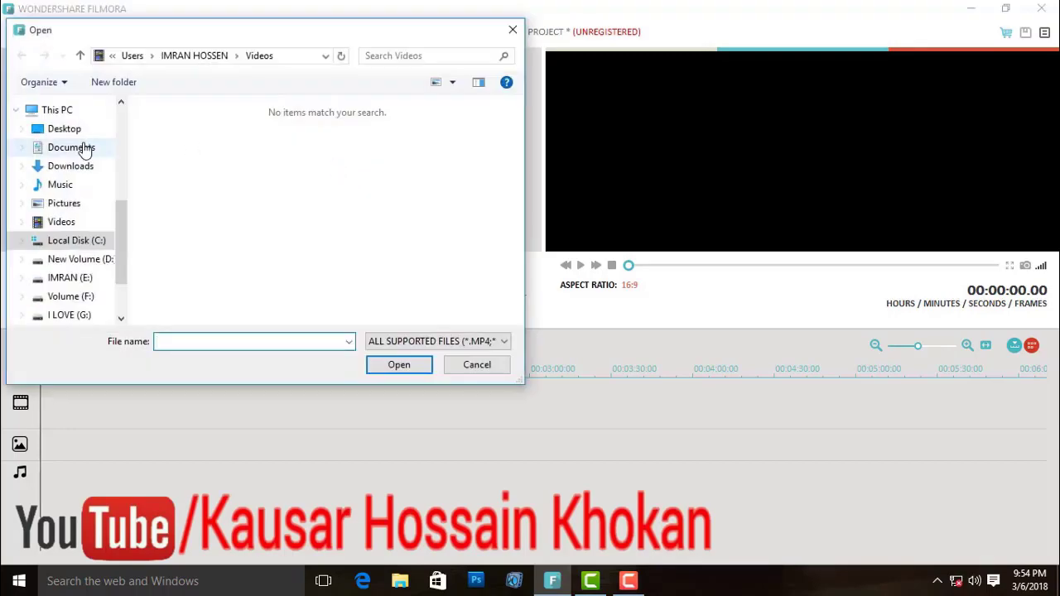
click(65, 130)
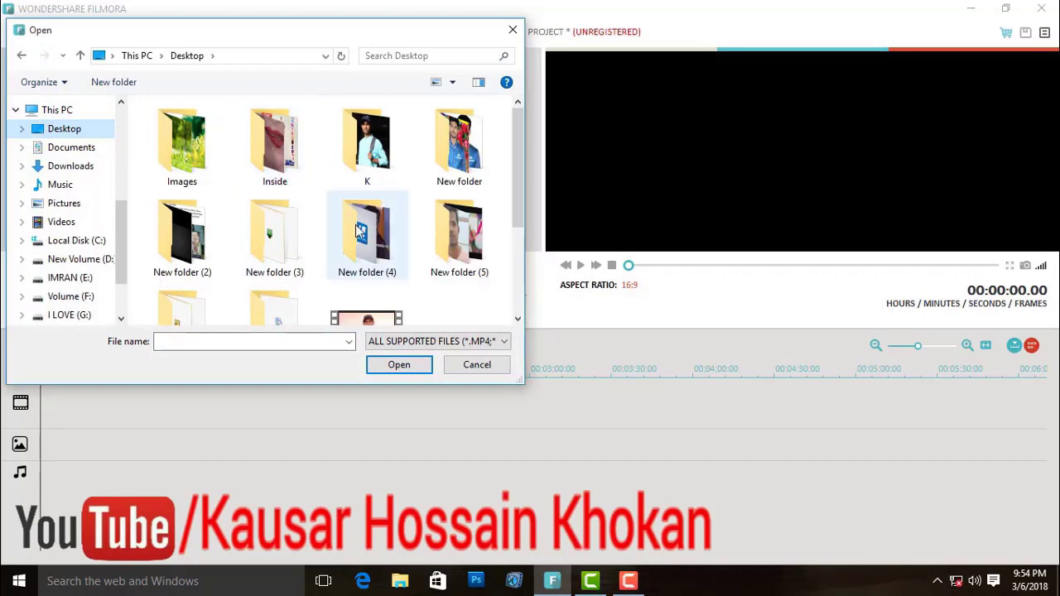
scroll(357, 230, down, 3)
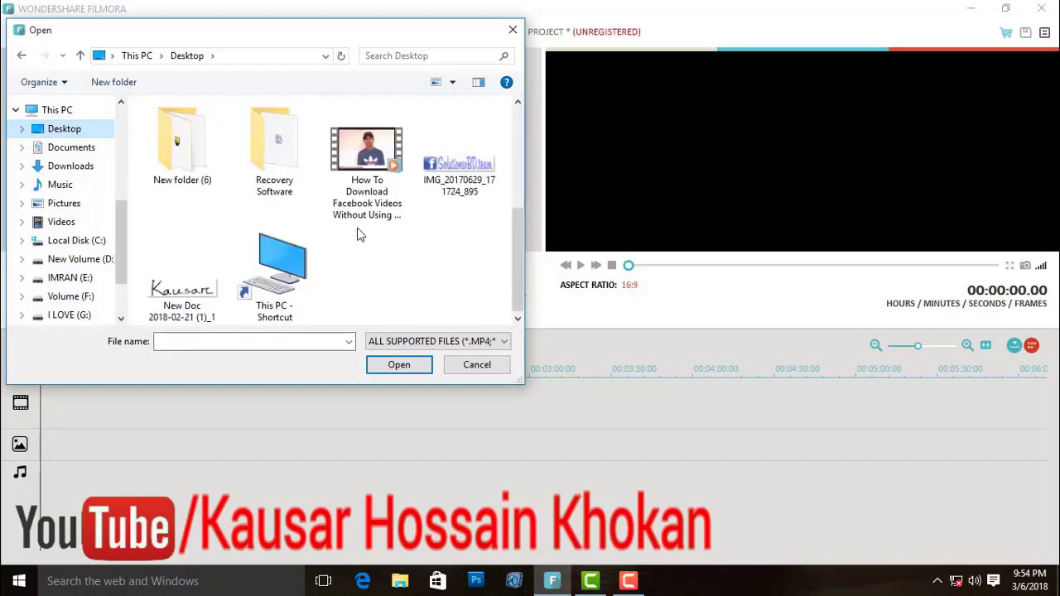
right_click(365, 185)
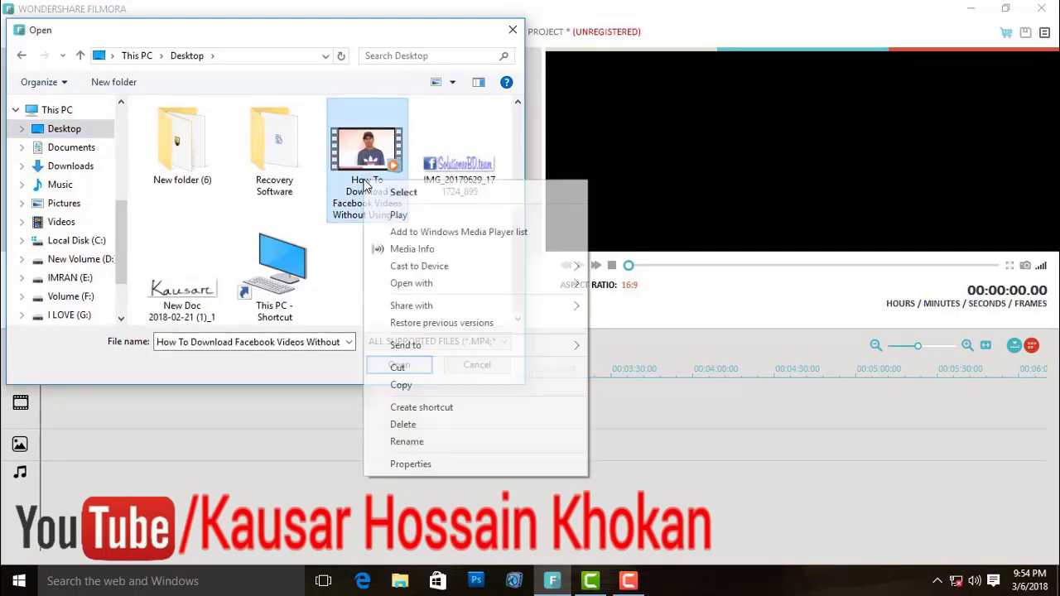
click(385, 191)
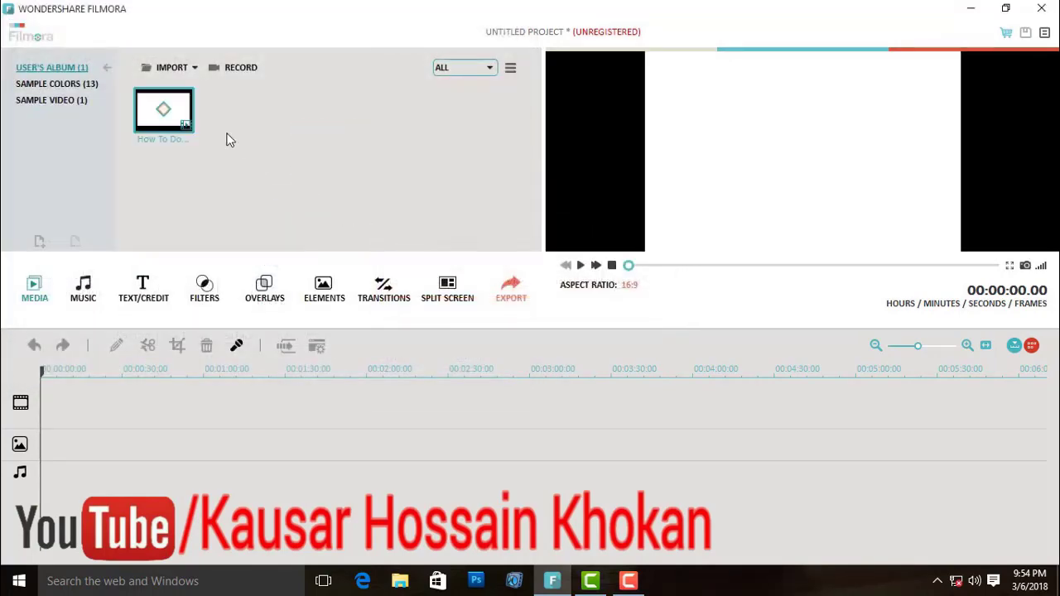
- Add the imported clip to the timeline's video track
right_click(174, 124)
click(213, 129)
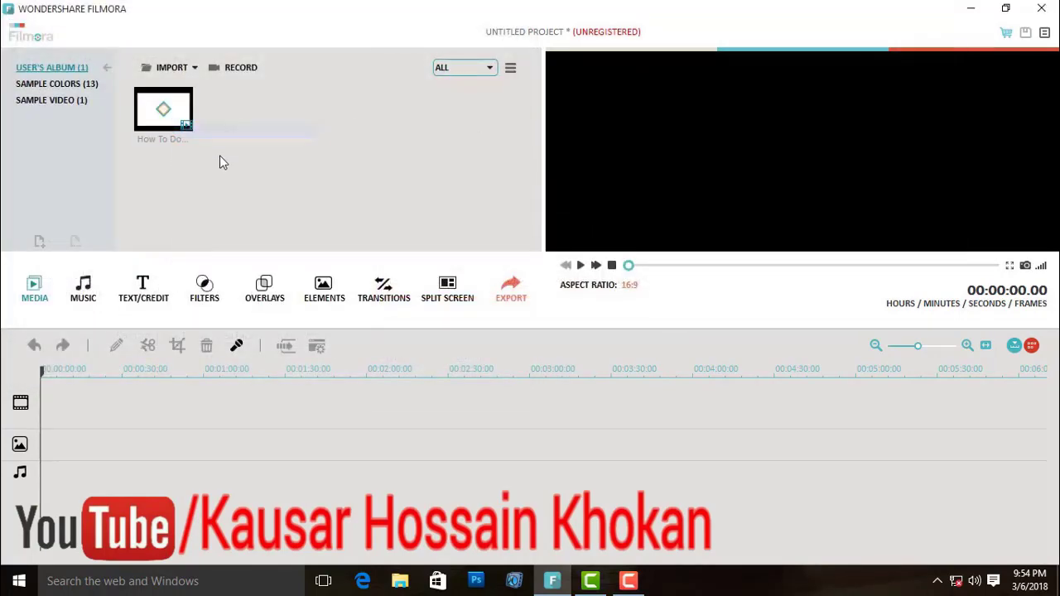
click(1043, 33)
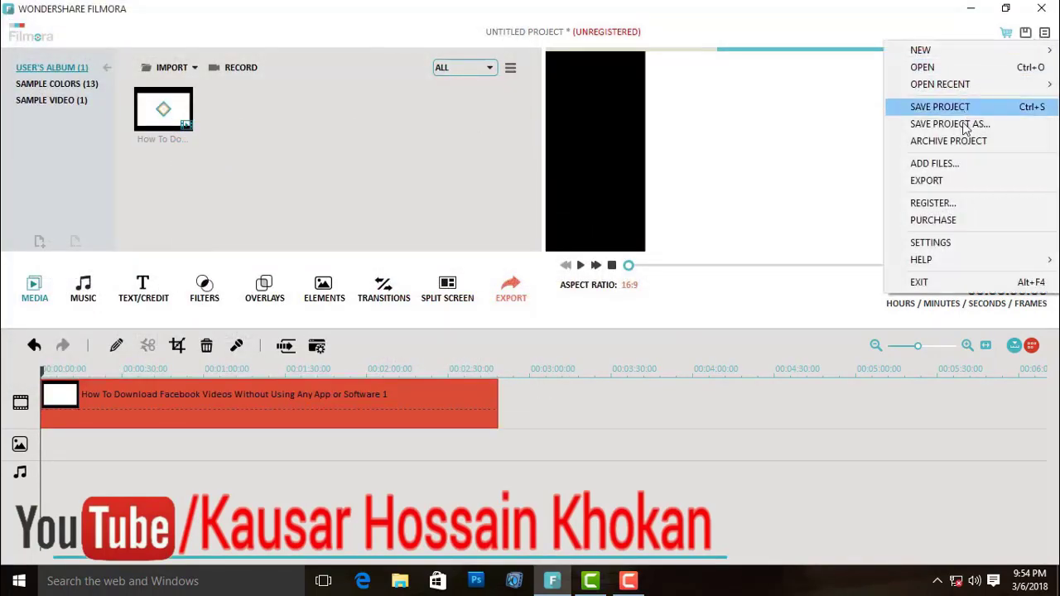
- Export the video with AVI chosen as the output format at 1280*720
click(956, 182)
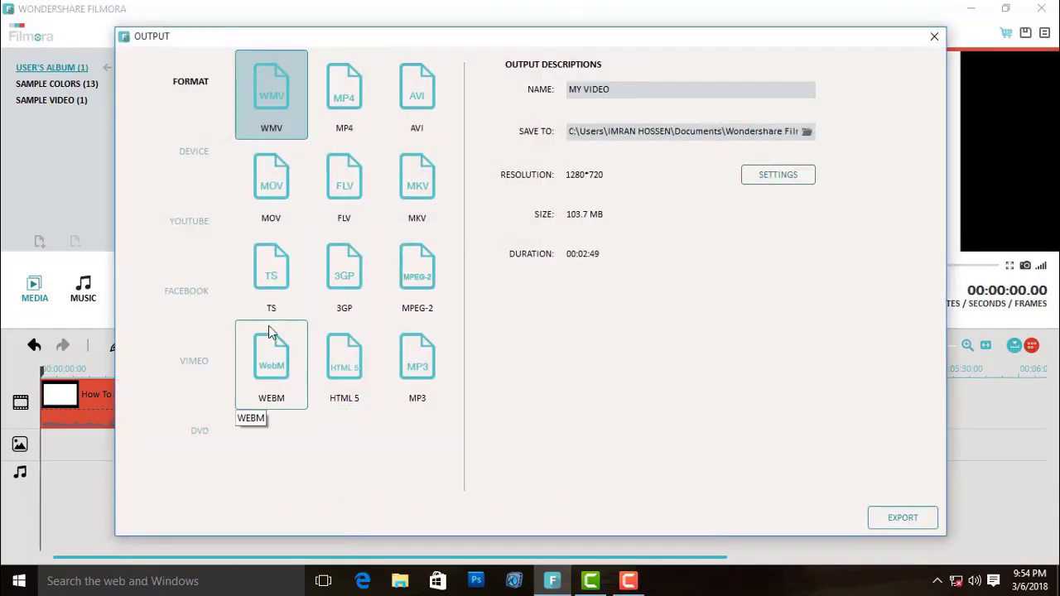
click(359, 100)
click(260, 89)
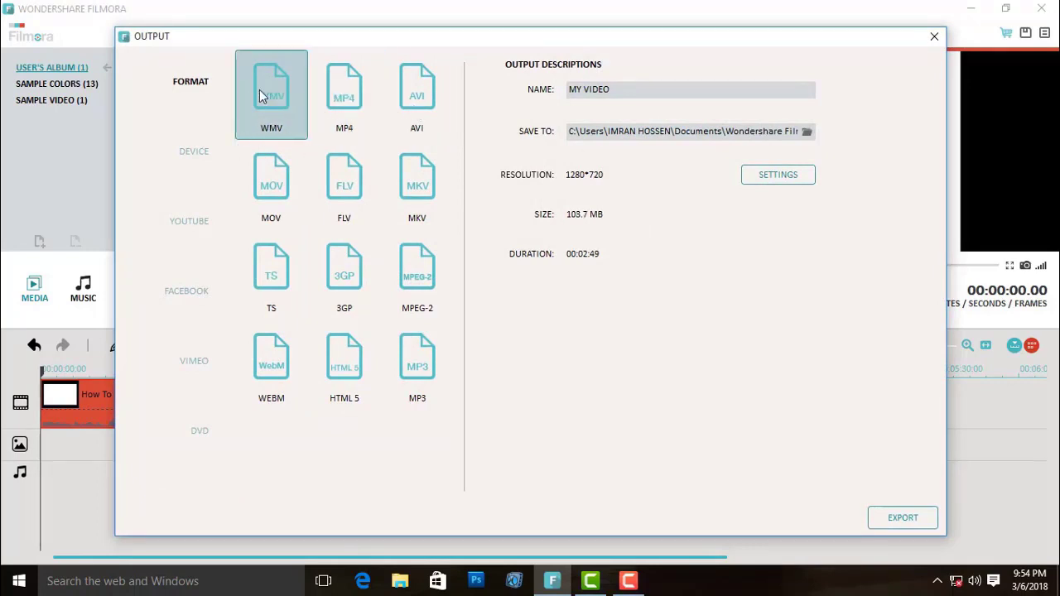
click(401, 93)
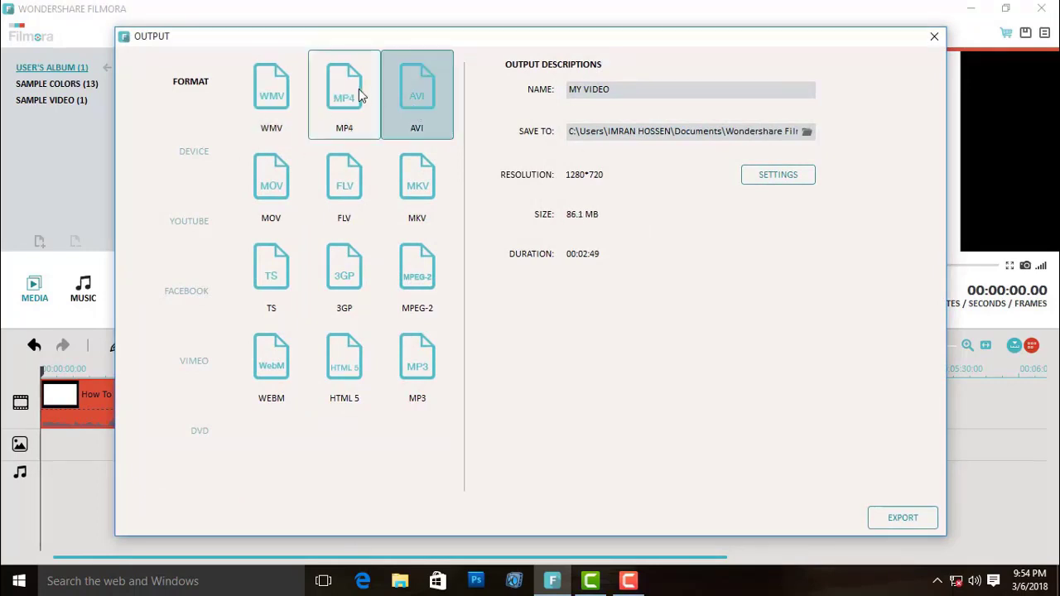
click(901, 518)
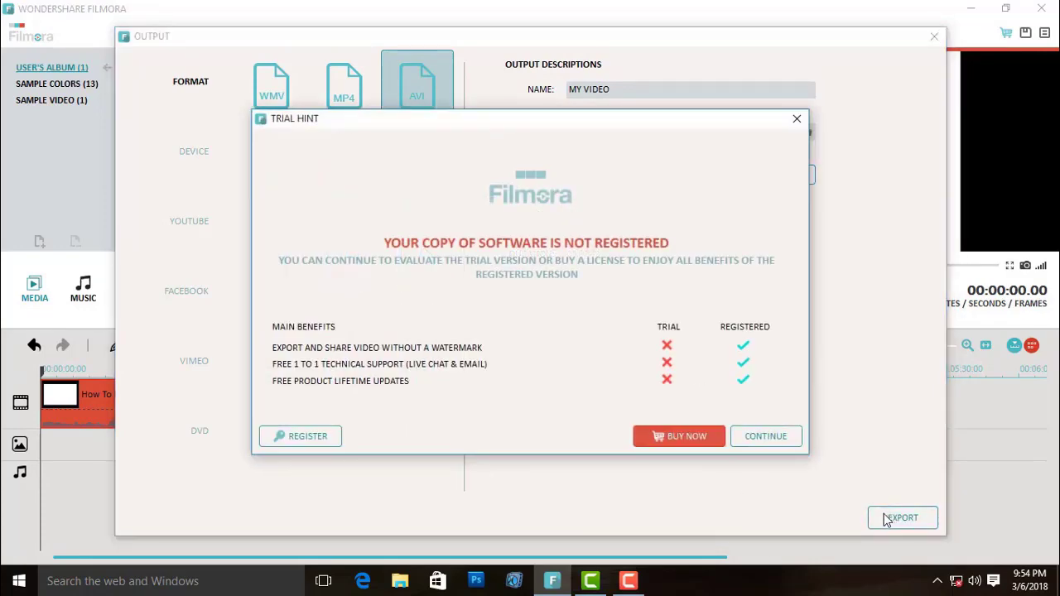
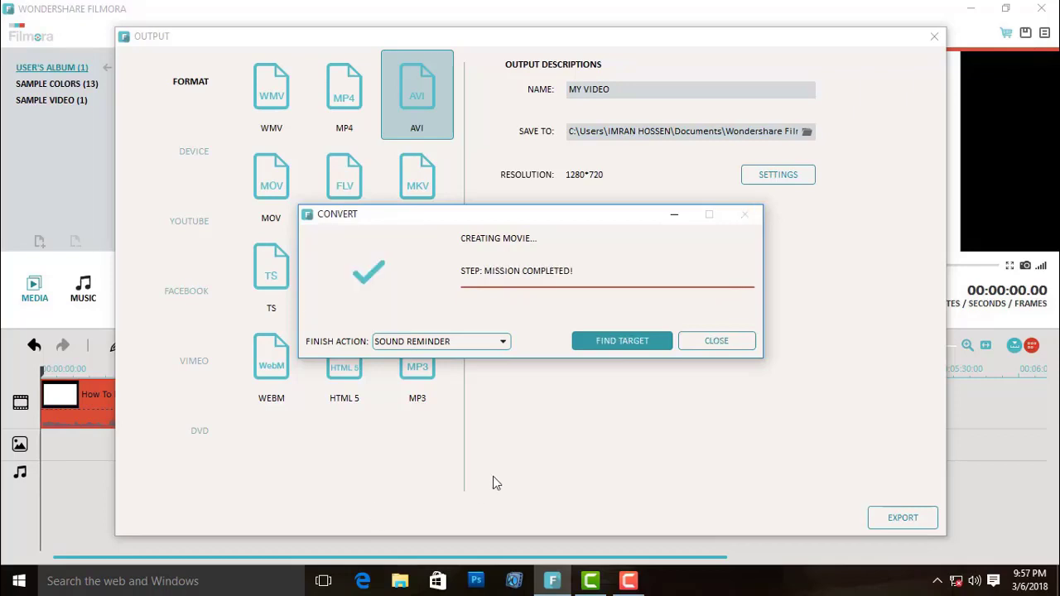
- Locate MY VIDEO.avi in the Output folder and open it in KMPlayer
click(624, 350)
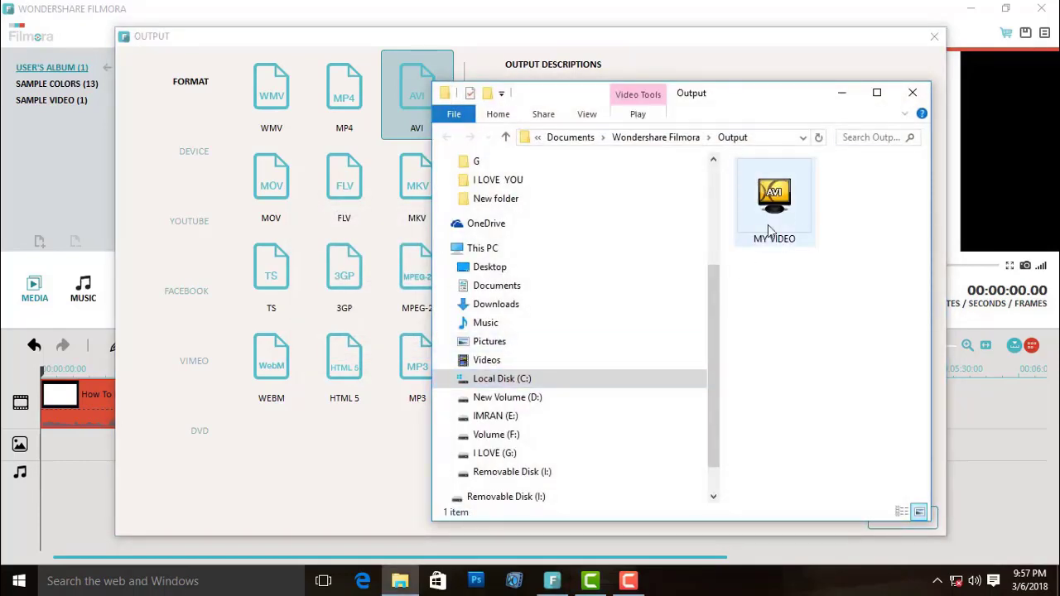
click(770, 228)
right_click(770, 227)
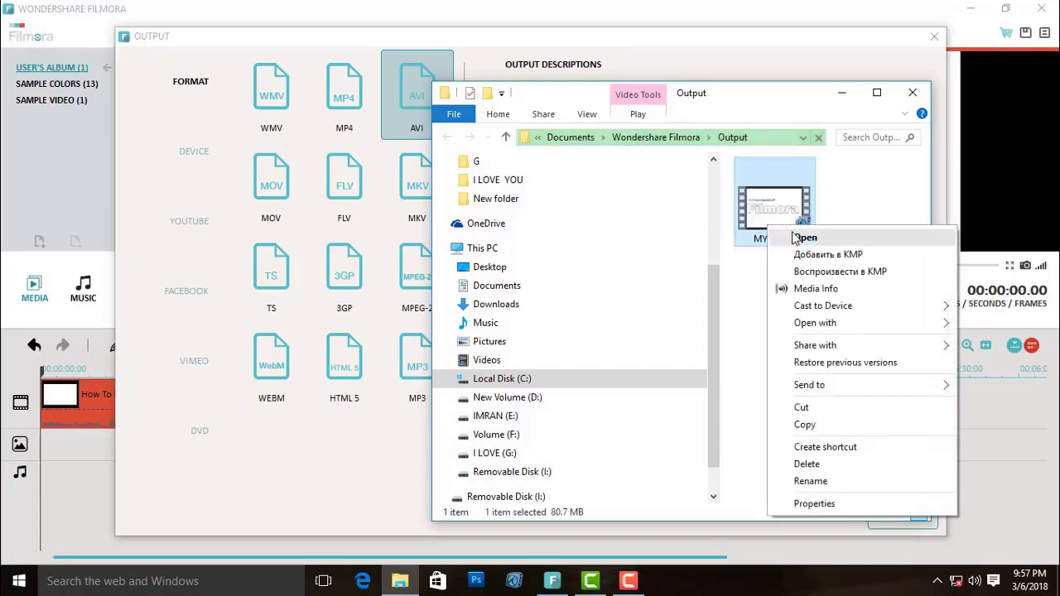
click(798, 238)
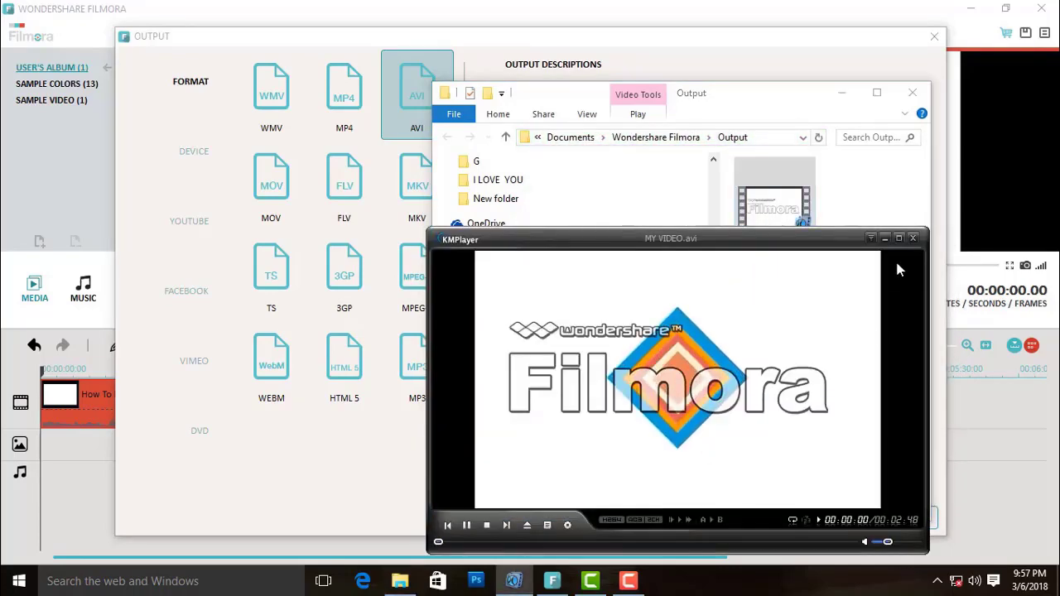
- Watch the AVI export full screen, showing the Filmora watermark, then close KMPlayer
click(898, 238)
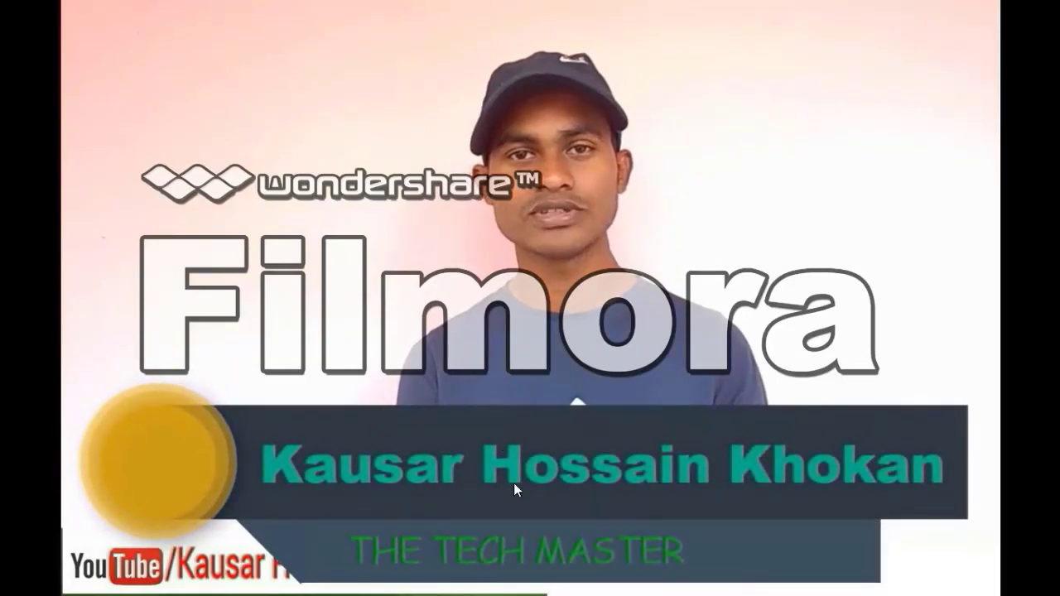
mouse_move(78, 575)
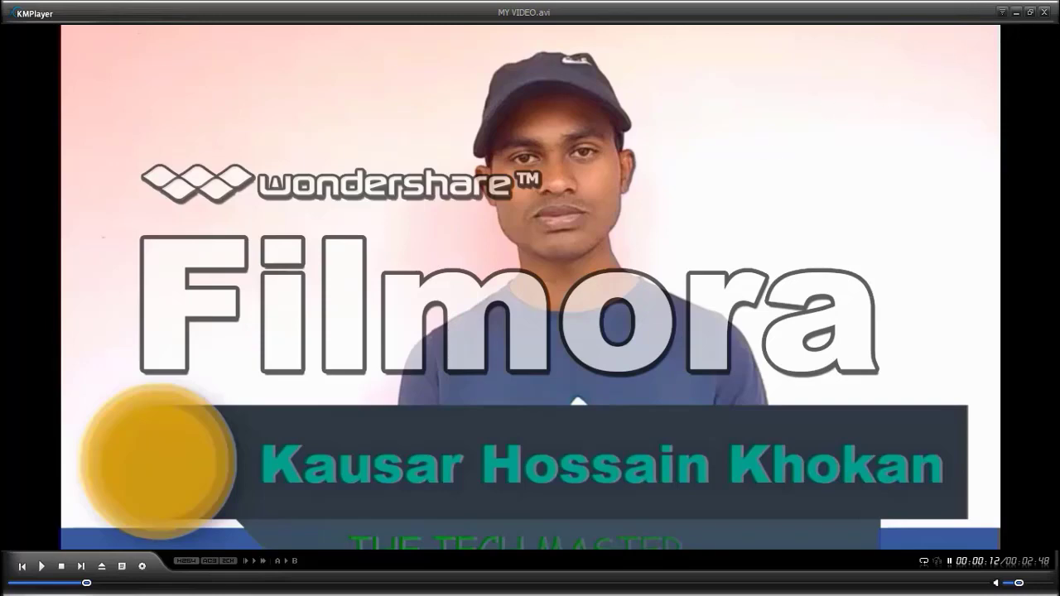
click(1045, 11)
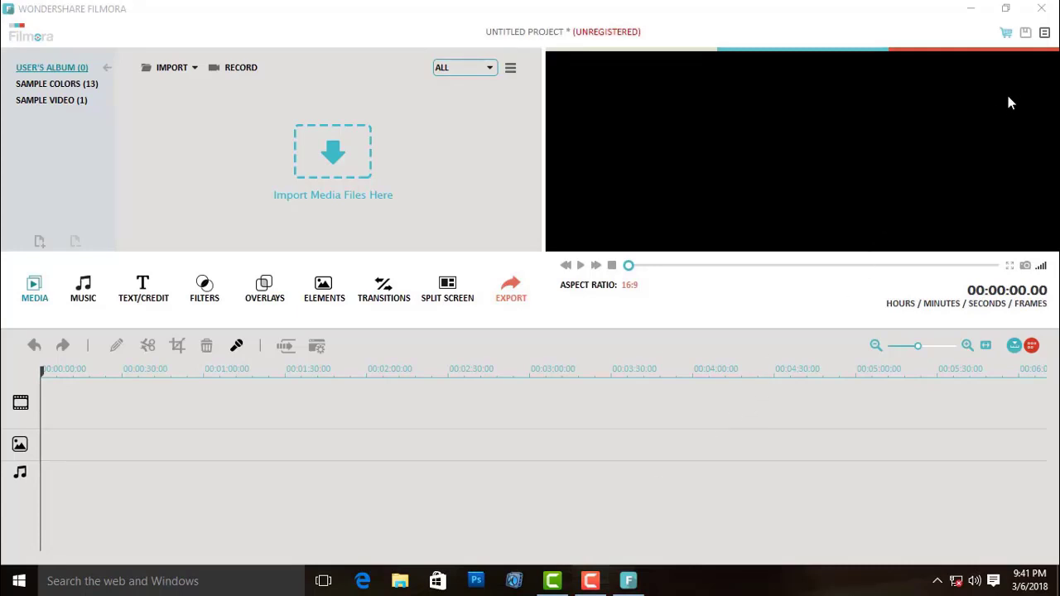
- Open the Register... form from Filmora's top-right menu
click(1044, 33)
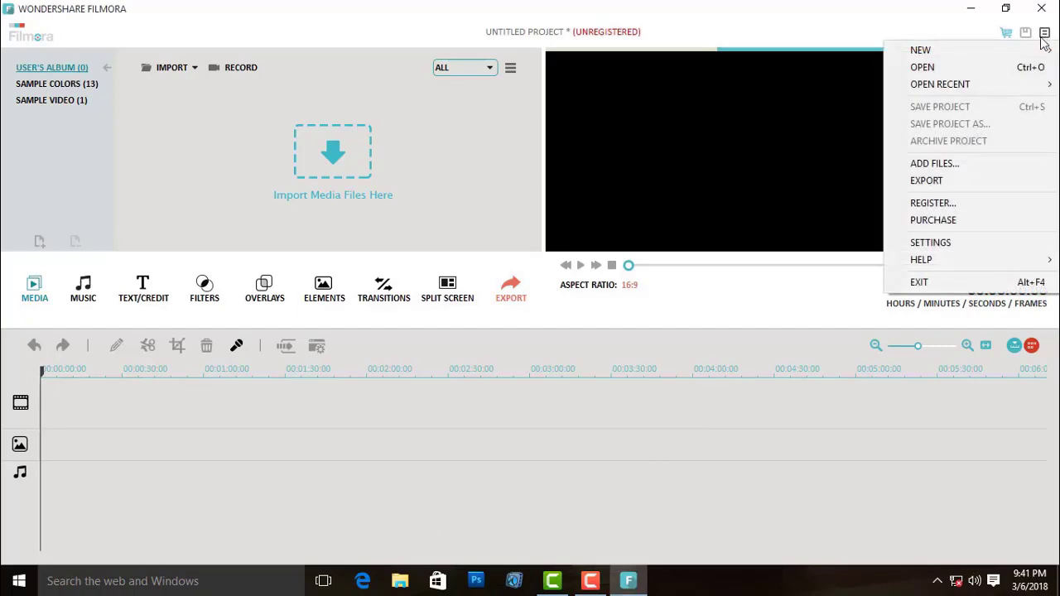
click(933, 205)
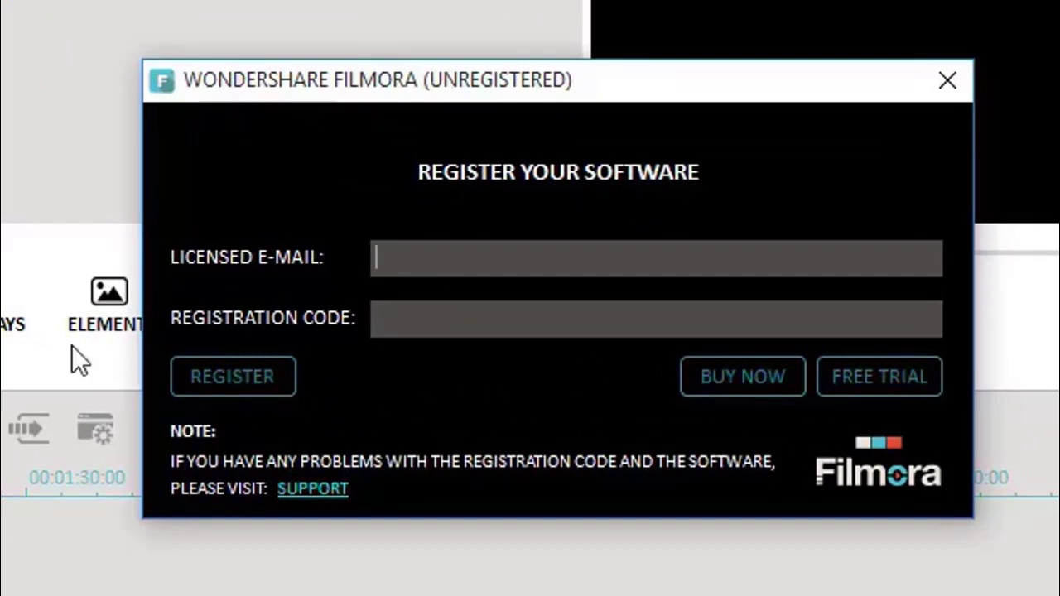
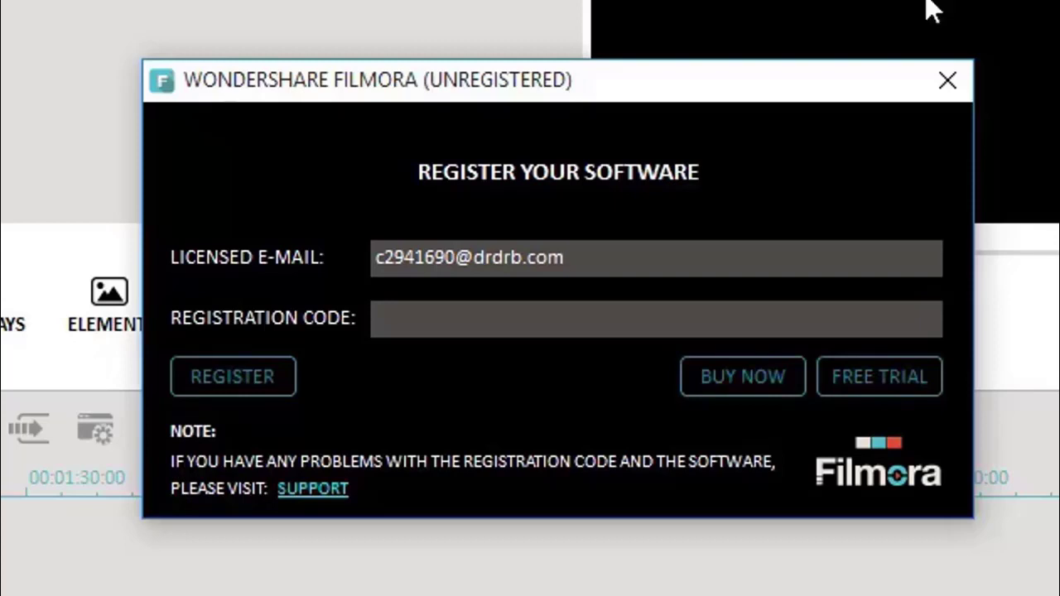
- Enter the licensed e-mail, paste the registration code, and submit the registration
click(580, 321)
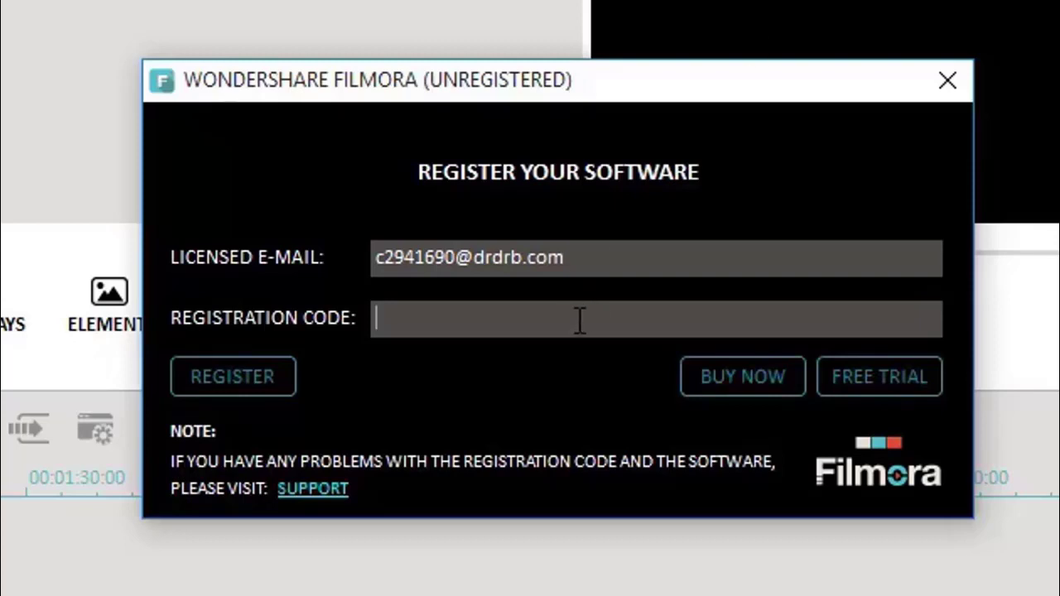
right_click(403, 317)
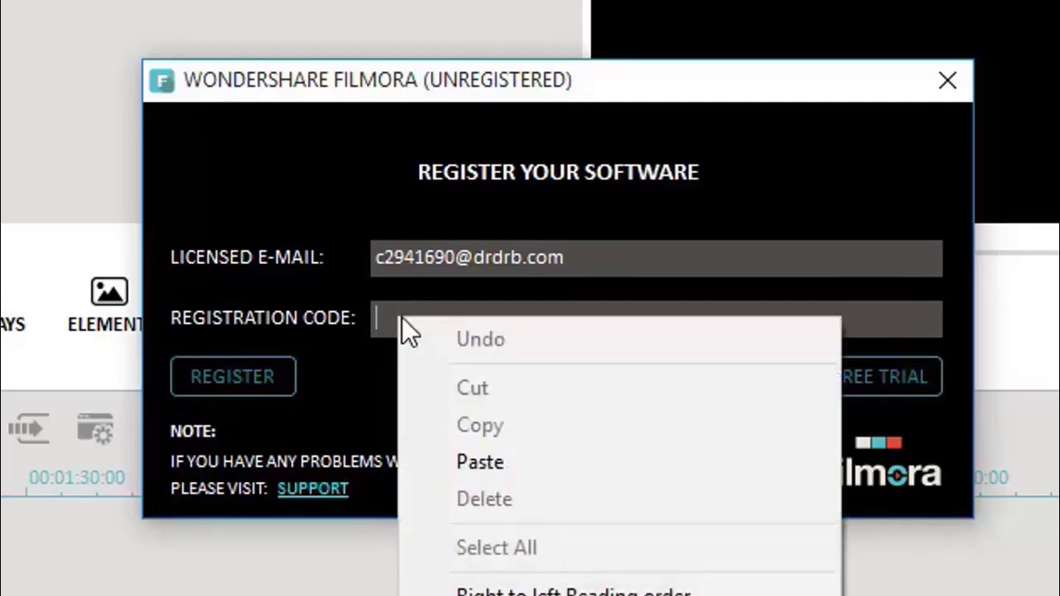
click(494, 458)
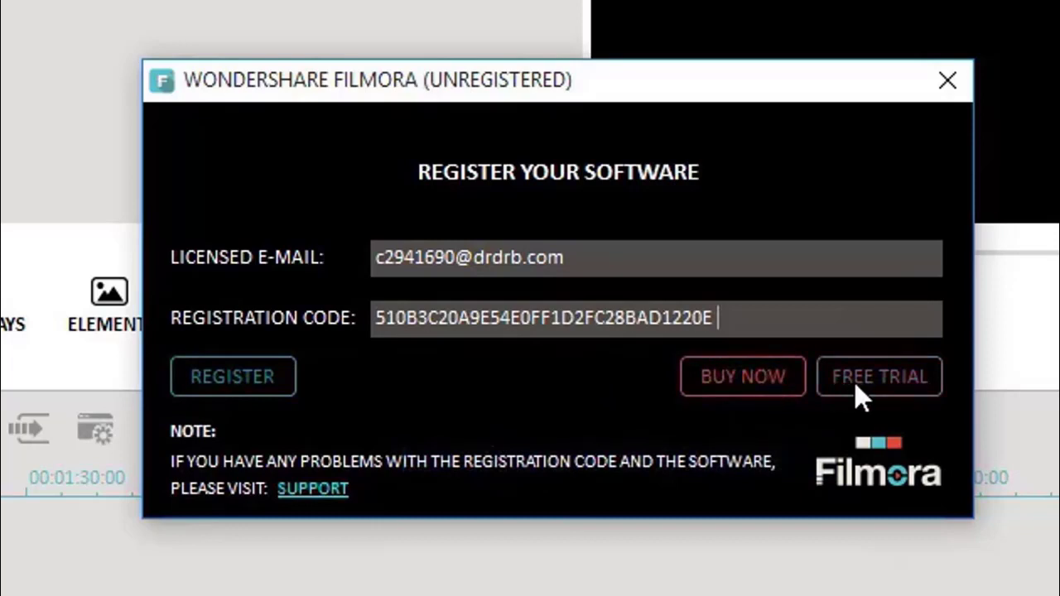
click(248, 373)
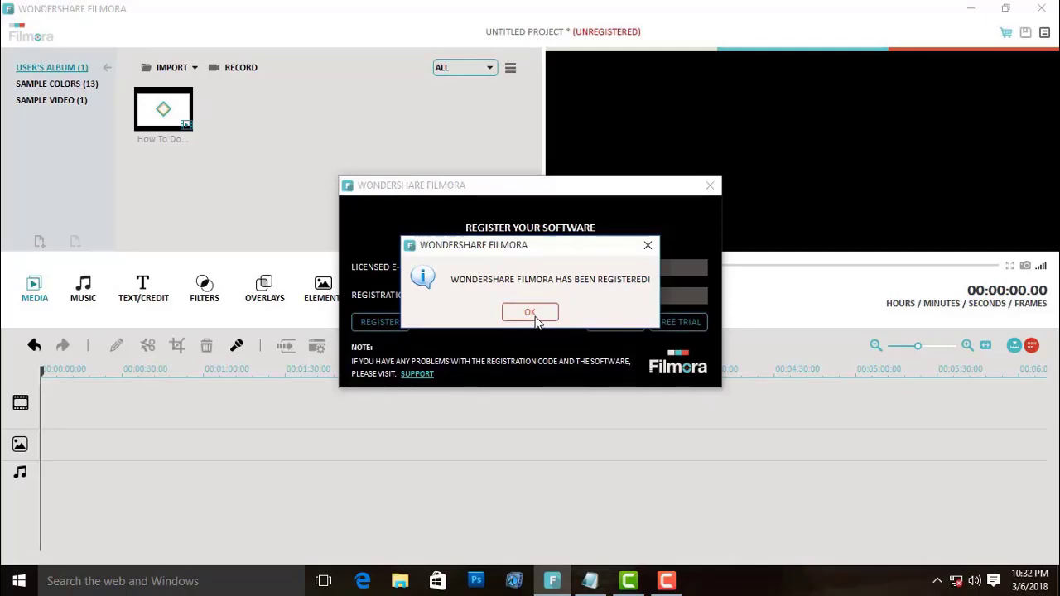
- Dismiss the registration confirmation and Edge window, then add the imported clip to the timeline
click(535, 319)
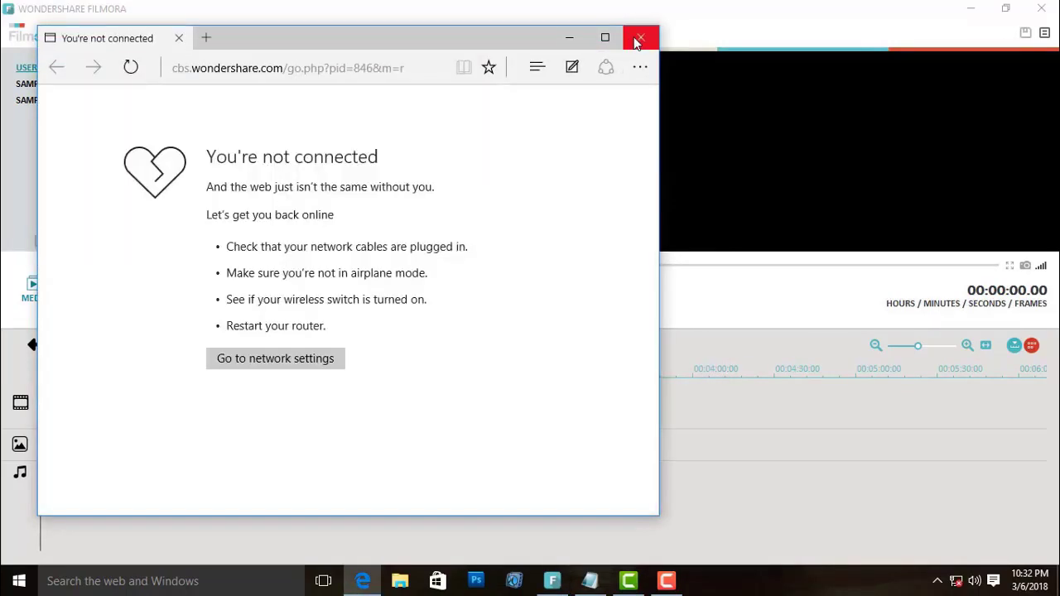
click(638, 39)
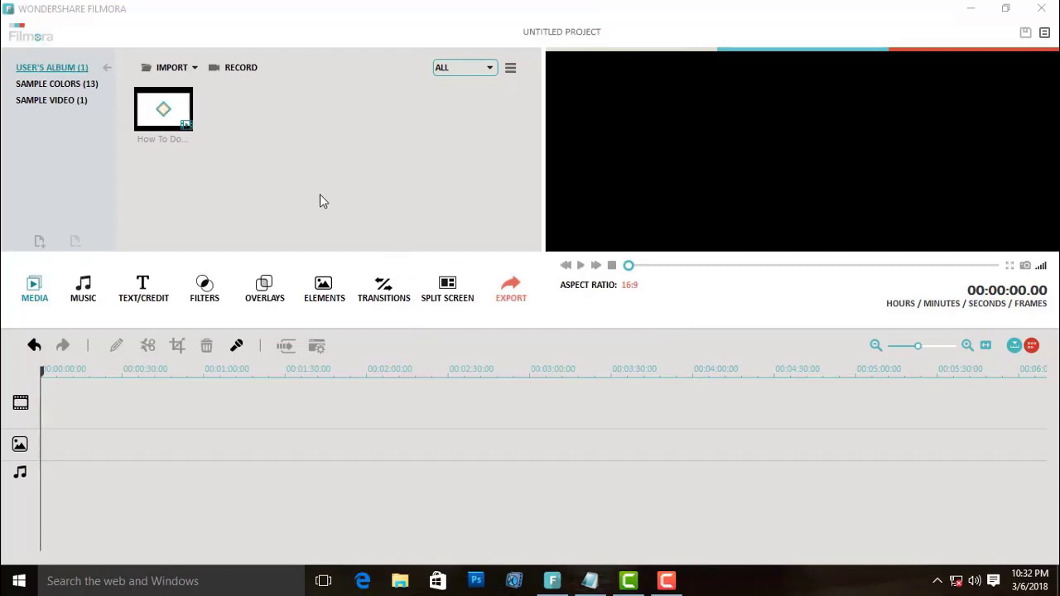
click(185, 126)
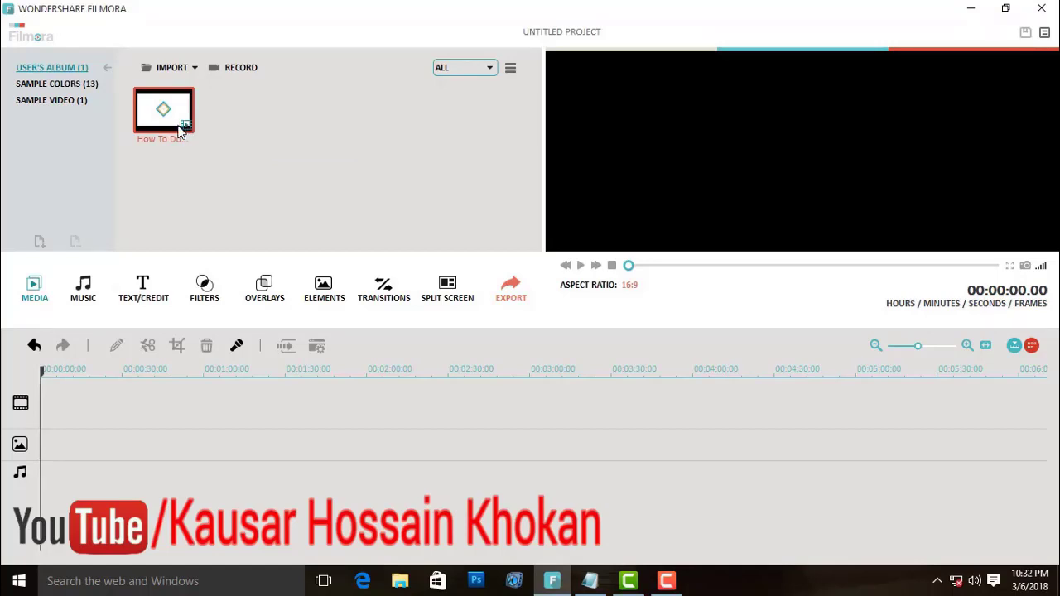
right_click(175, 126)
click(203, 135)
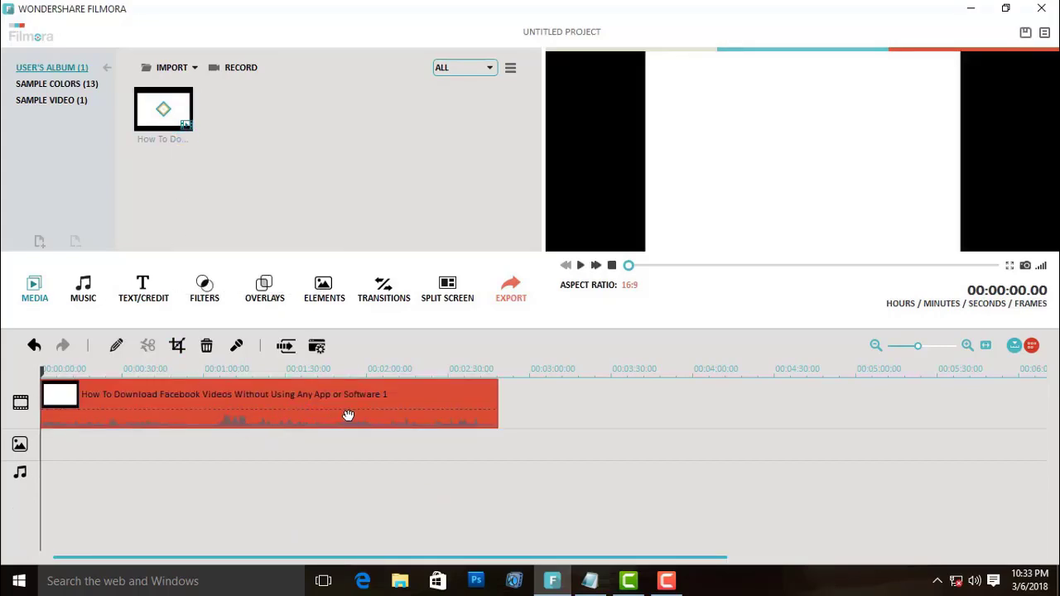
- Export the timeline as an MP4 named MY VIDEO
click(1046, 31)
click(970, 184)
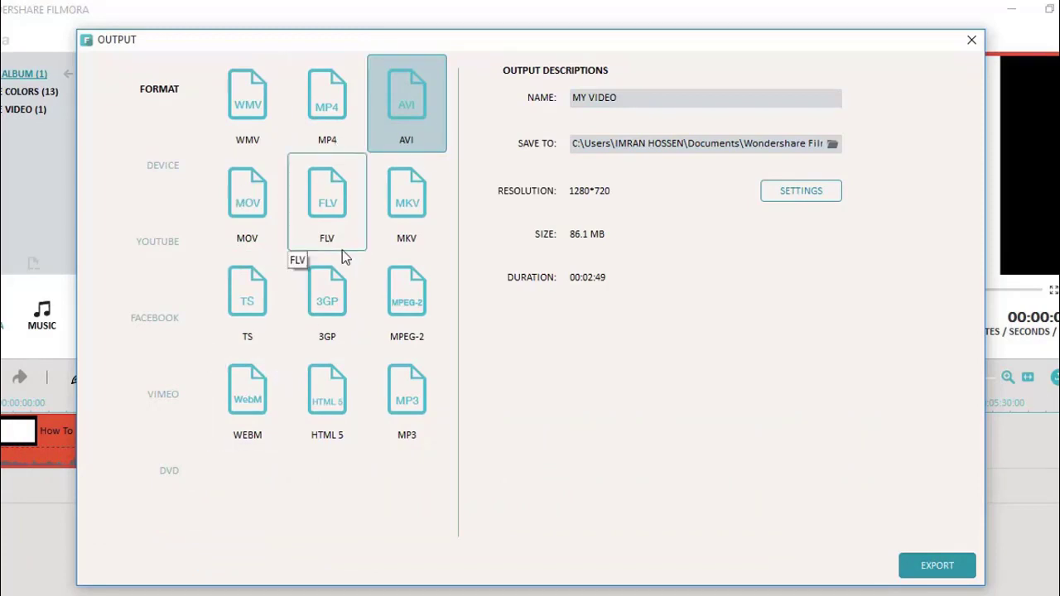
click(328, 130)
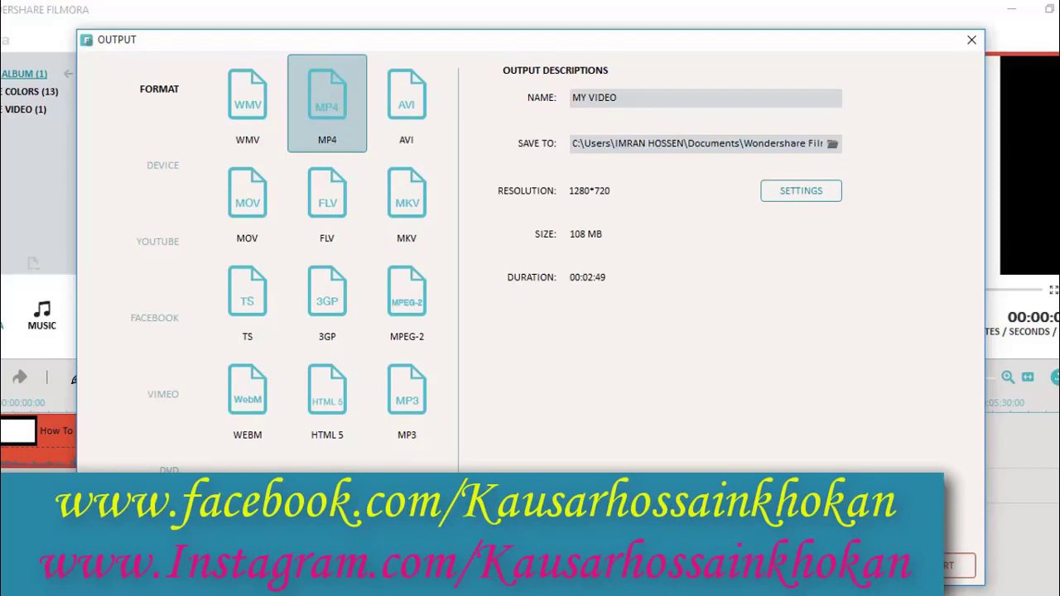
click(959, 565)
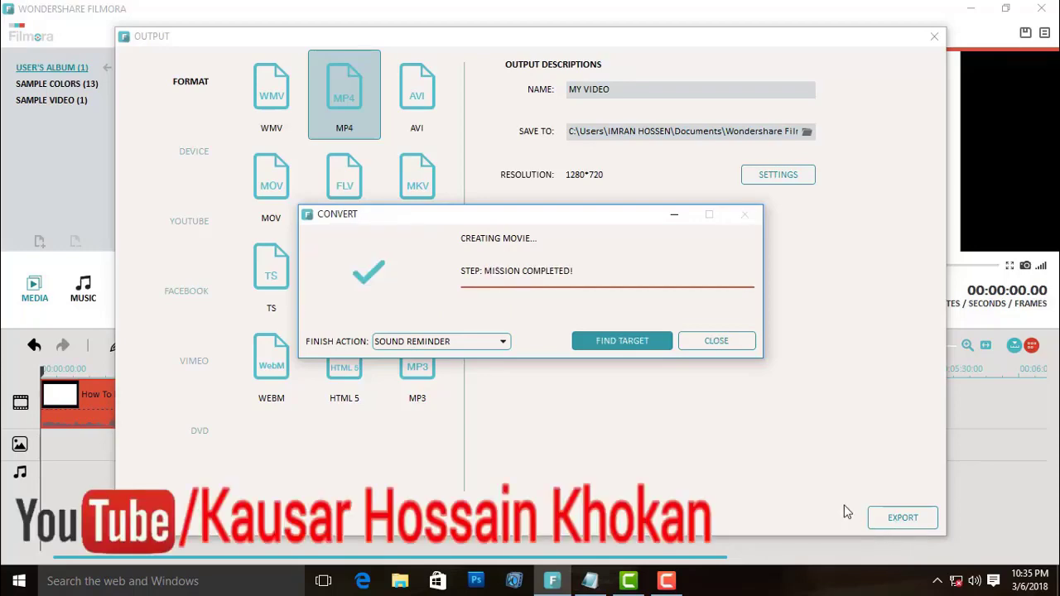
- Open MY VIDEO.mp4 from its folder in KMPlayer and play it full screen
click(633, 340)
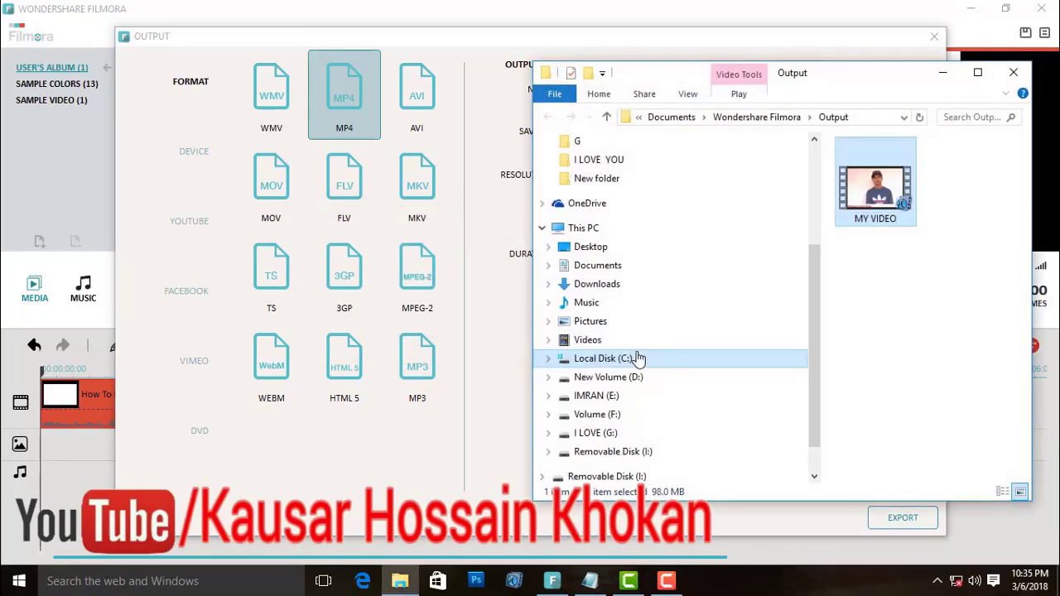
right_click(853, 199)
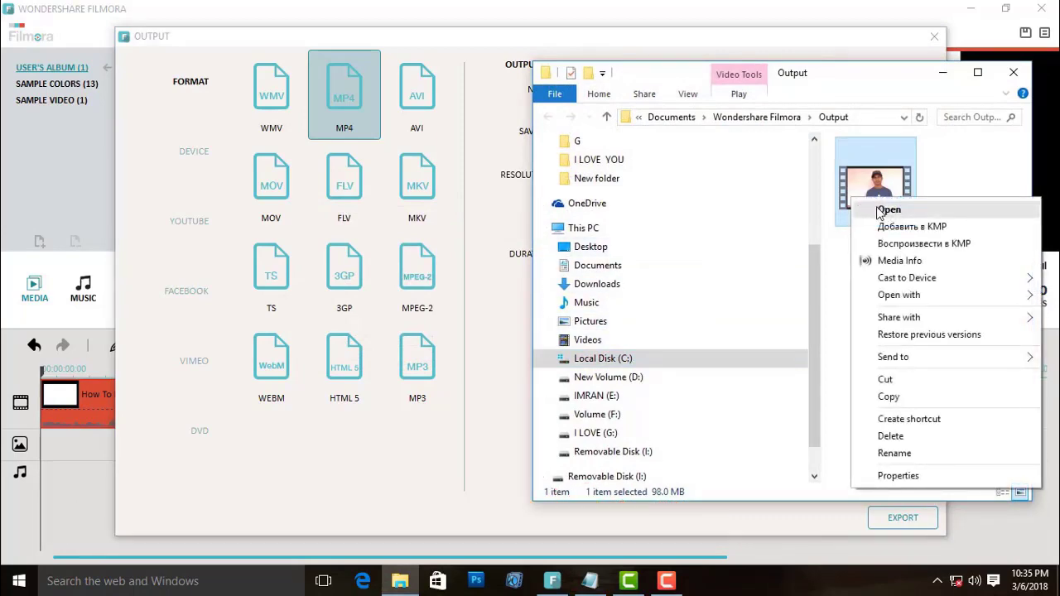
click(888, 211)
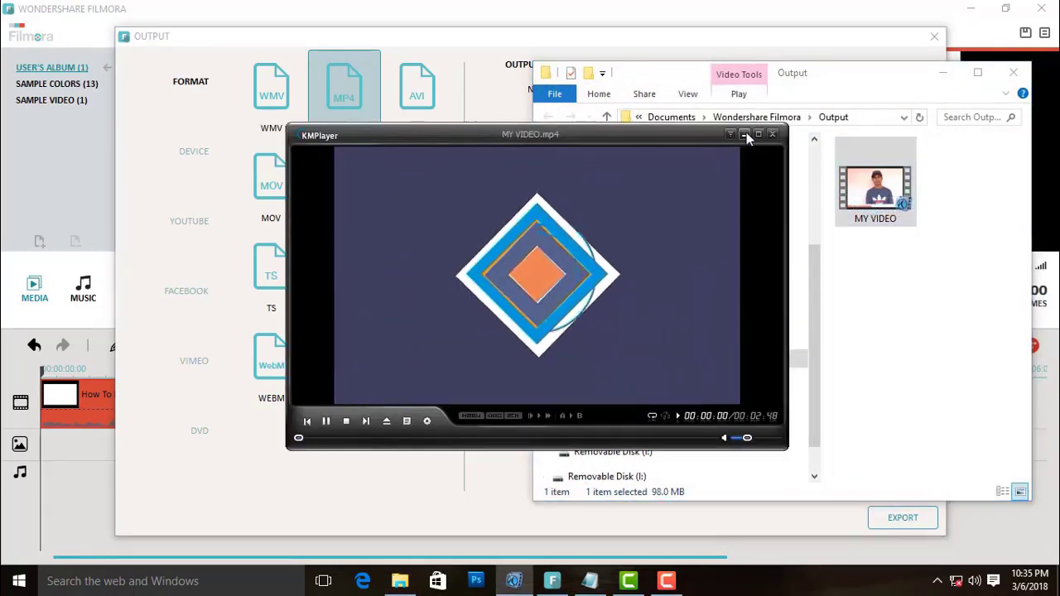
click(758, 134)
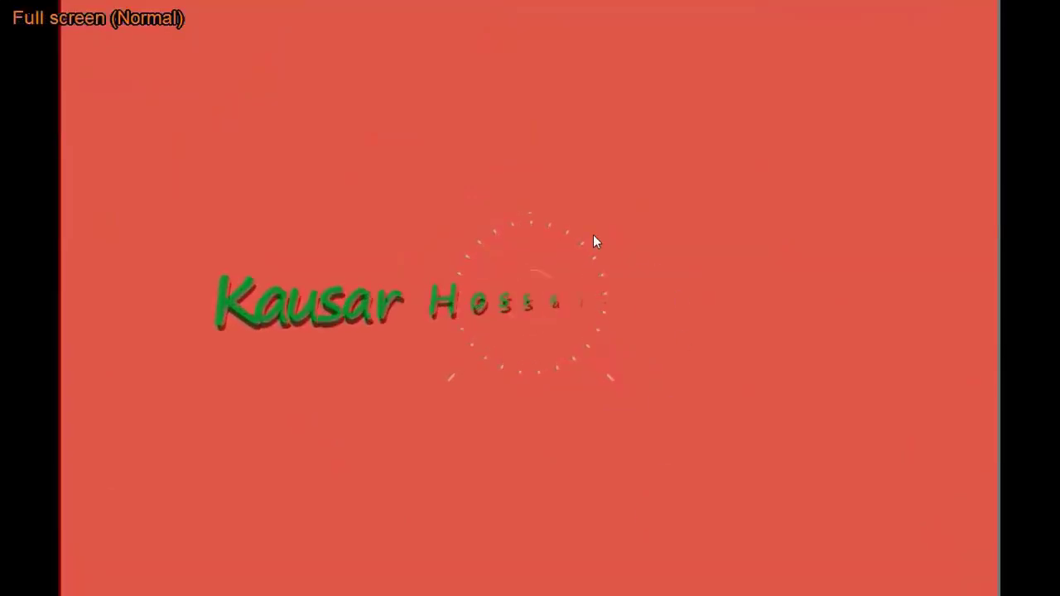
- Skip the watermark-free MP4 ahead past 01:19 and pause around 02:06
mouse_move(166, 588)
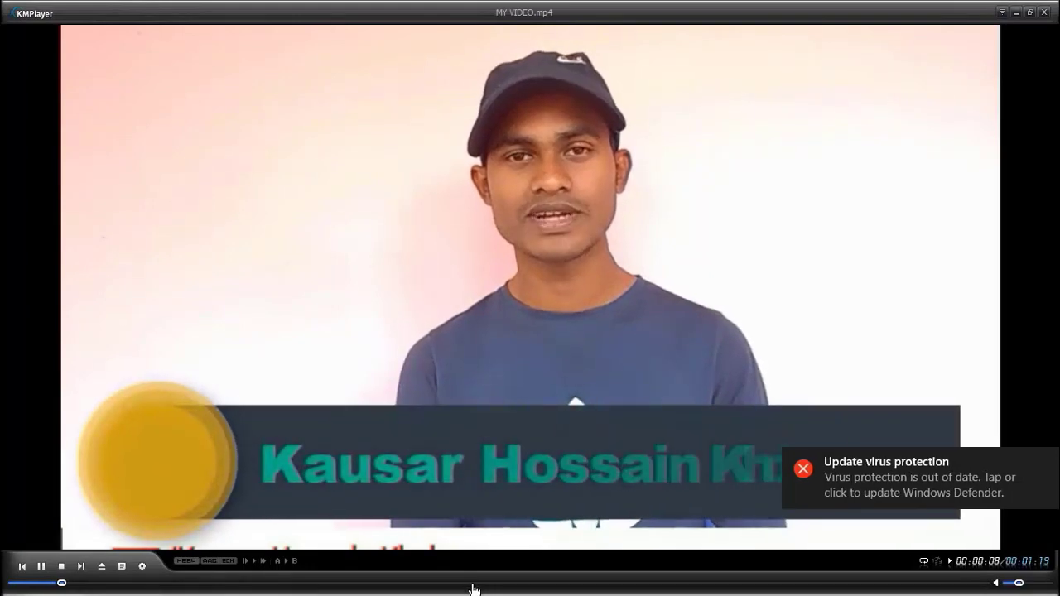
click(470, 584)
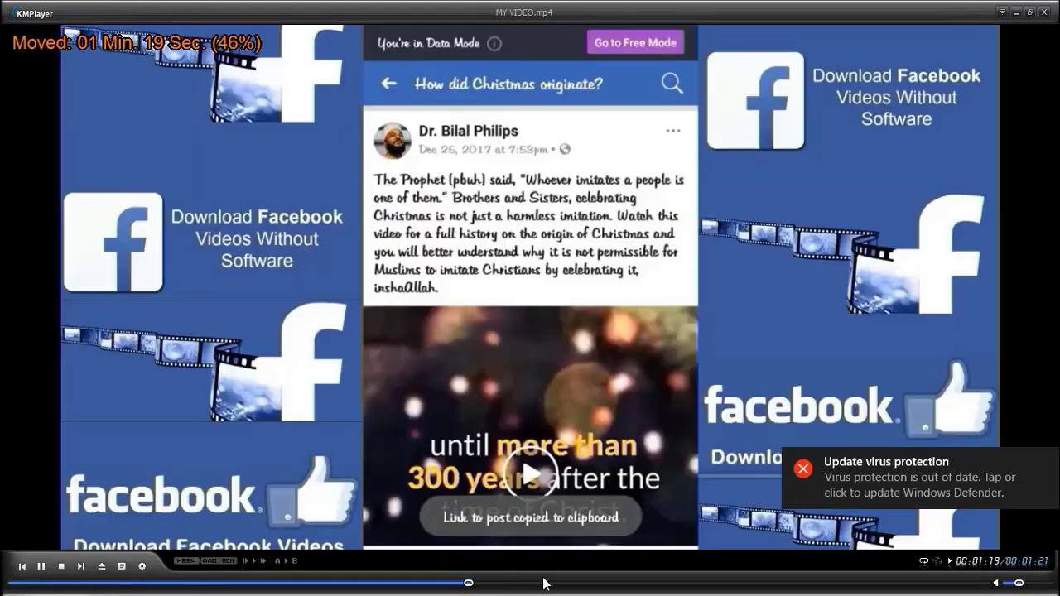
drag(579, 584, 699, 586)
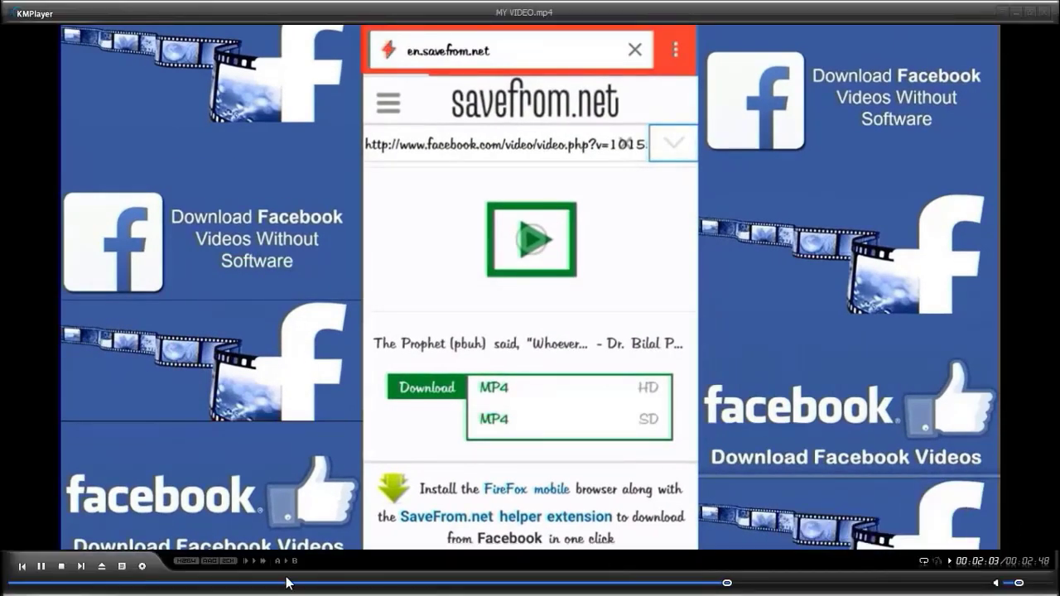
key(space)
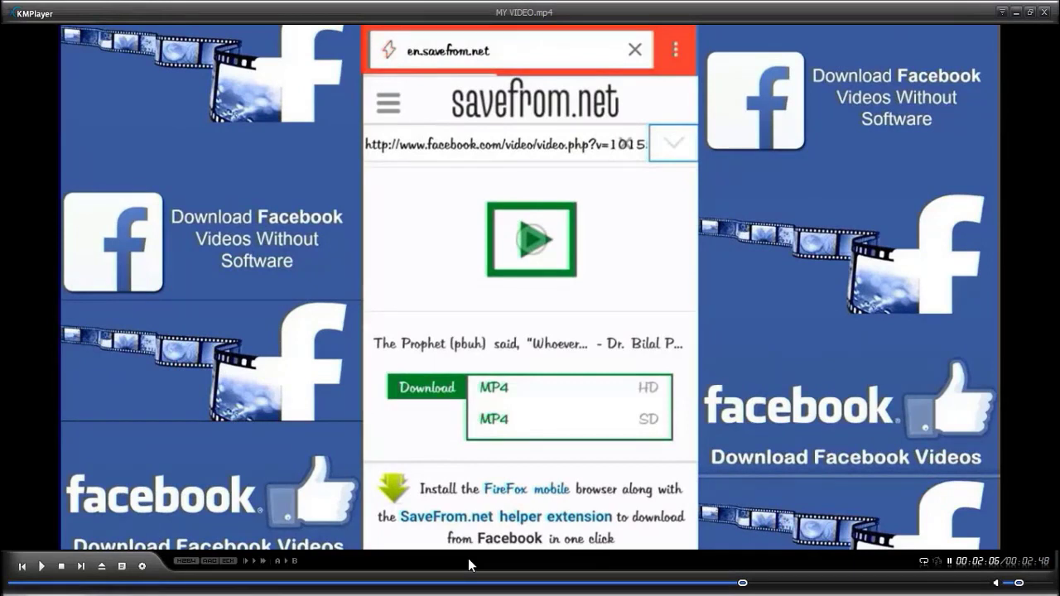